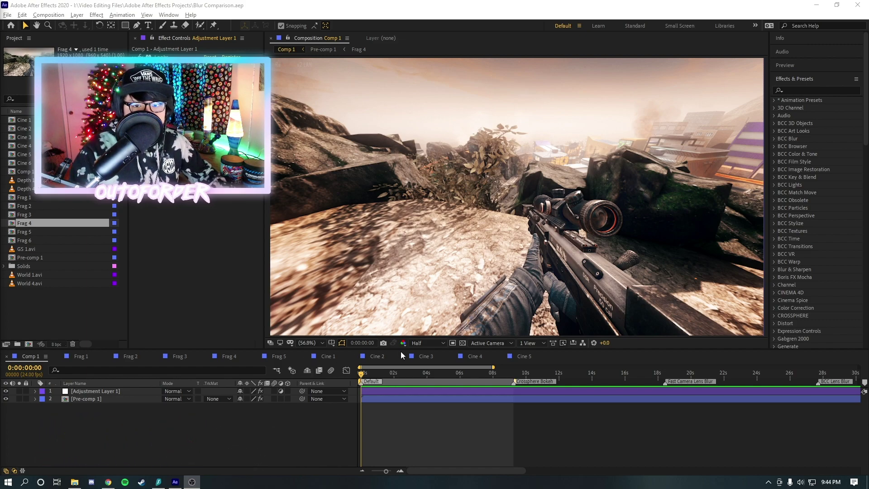
Step: Scroll and zoom across the Comp 1 timeline to view the blur-comparison markers
{"action": "left_click", "coordinate": [401, 351]}
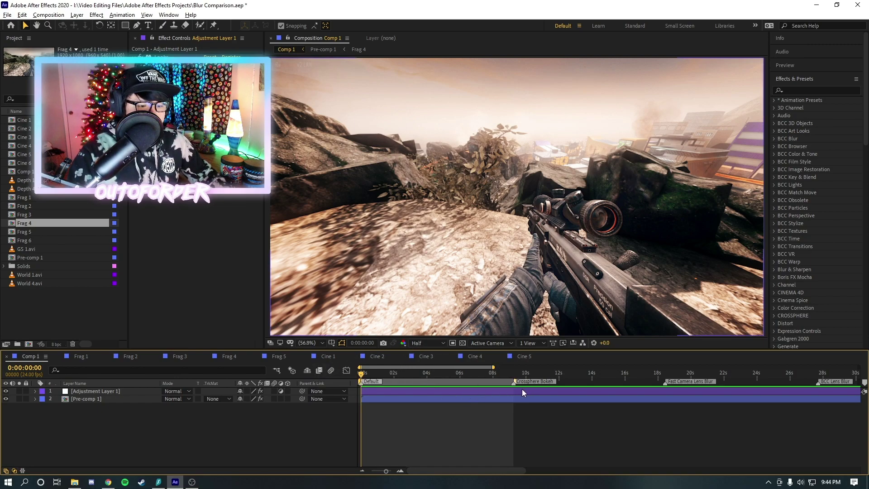
{"action": "scroll", "coordinate": [534, 394], "scroll_direction": "down", "scroll_amount": 2}
{"action": "left_click_drag", "start_coordinate": [545, 401], "coordinate": [457, 416]}
{"action": "scroll", "coordinate": [457, 417], "scroll_direction": "right", "scroll_amount": 5}
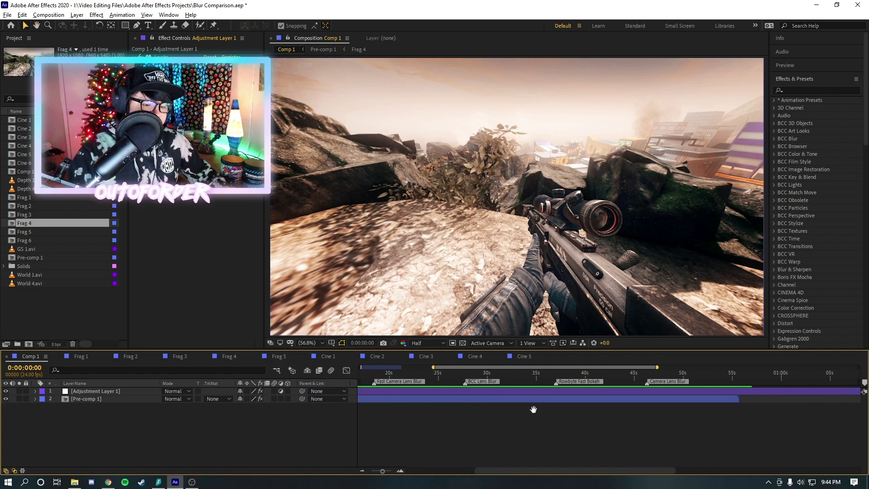
{"action": "scroll", "coordinate": [539, 400], "scroll_direction": "up", "scroll_amount": 3}
{"action": "scroll", "coordinate": [521, 412], "scroll_direction": "right", "scroll_amount": 3}
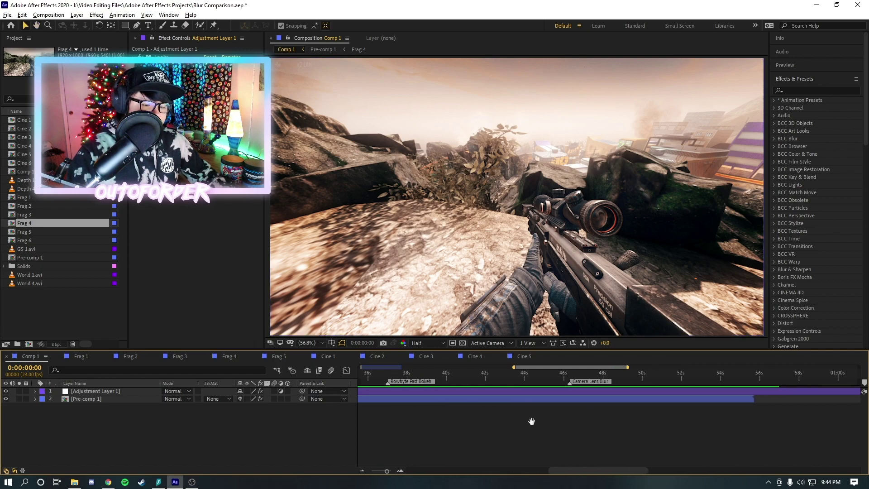
Step: Fit the whole comp in the timeline and return the playhead to the first frame
{"action": "left_click", "coordinate": [506, 374]}
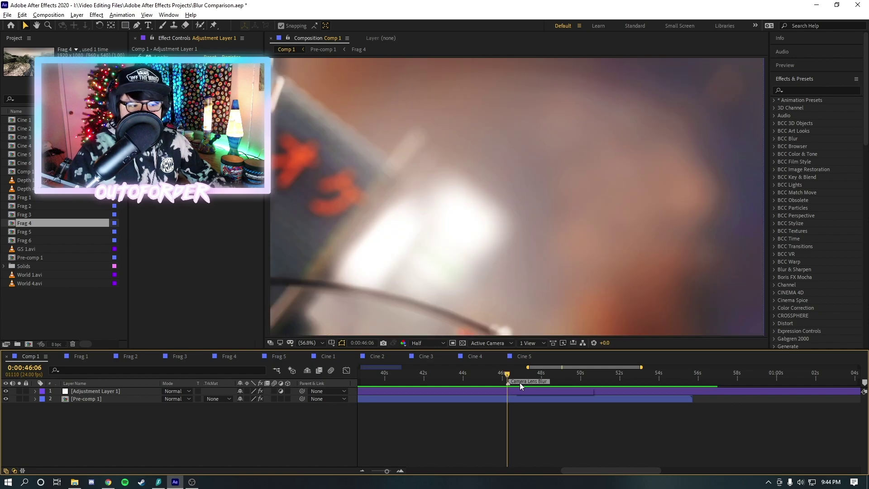
{"action": "key", "text": ";"}
{"action": "left_click_drag", "start_coordinate": [418, 372], "coordinate": [324, 376]}
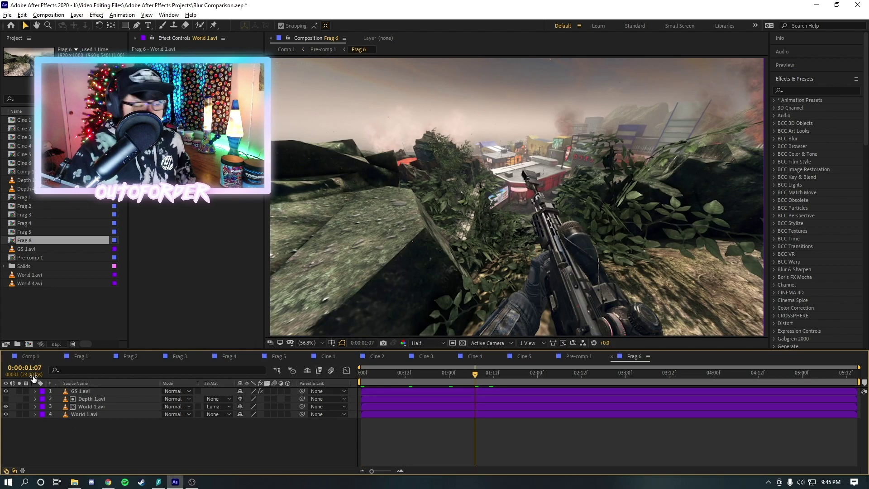
Step: View GS 1.avi and Depth 1.avi each soloed in Frag 6, restore them, then return to Comp 1
{"action": "left_click", "coordinate": [20, 392]}
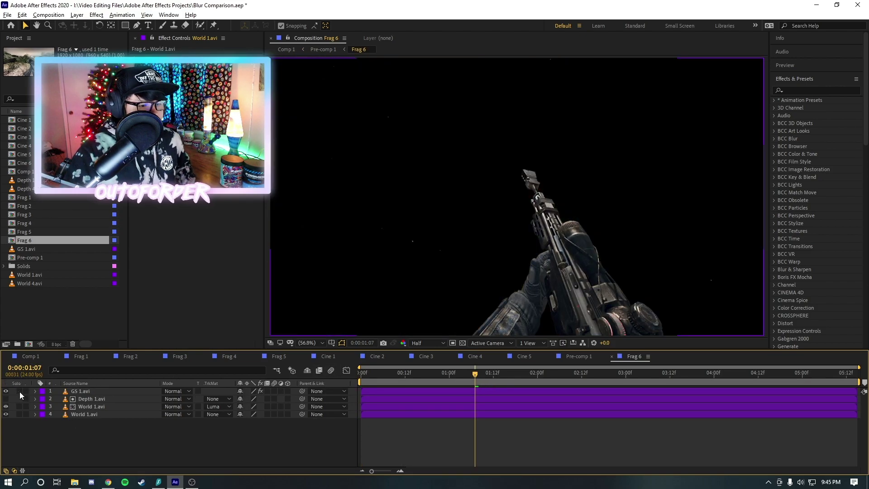
{"action": "left_click", "coordinate": [20, 391]}
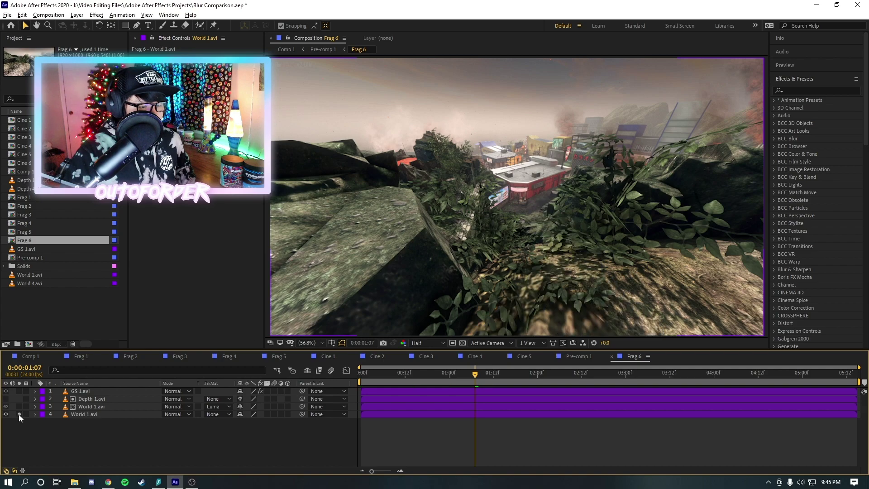
{"action": "left_click", "coordinate": [5, 398]}
{"action": "left_click", "coordinate": [20, 399]}
{"action": "left_click", "coordinate": [20, 400]}
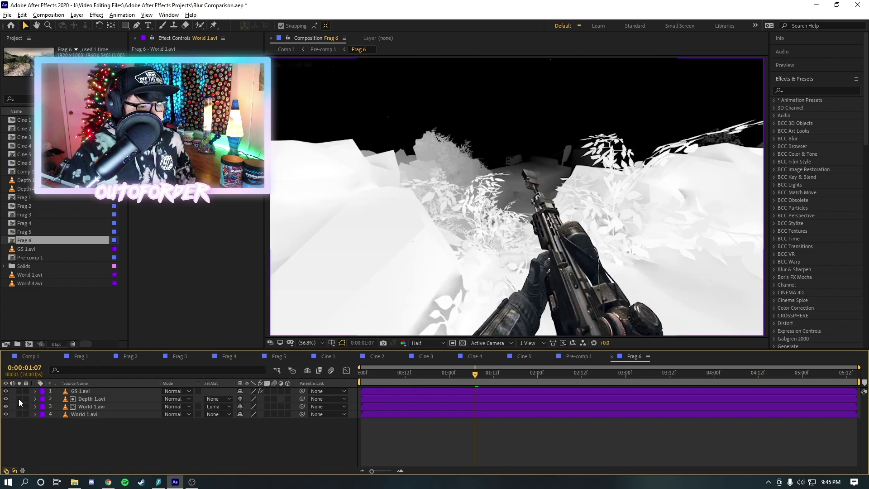
{"action": "left_click", "coordinate": [6, 399]}
{"action": "left_click", "coordinate": [31, 357]}
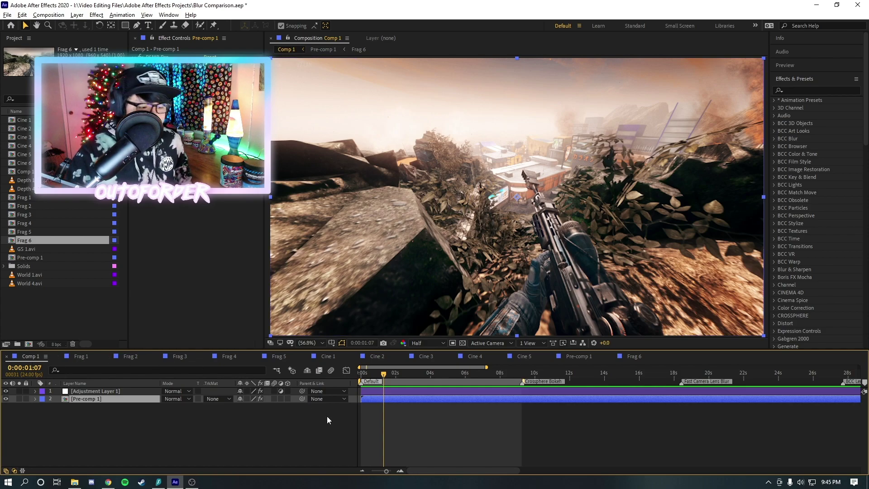
{"action": "left_click", "coordinate": [398, 392]}
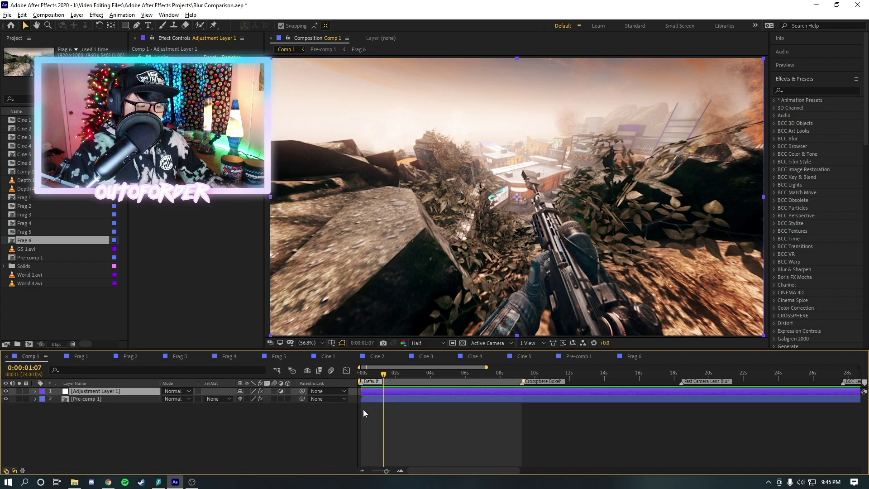
{"action": "left_click", "coordinate": [6, 391]}
{"action": "left_click", "coordinate": [6, 391]}
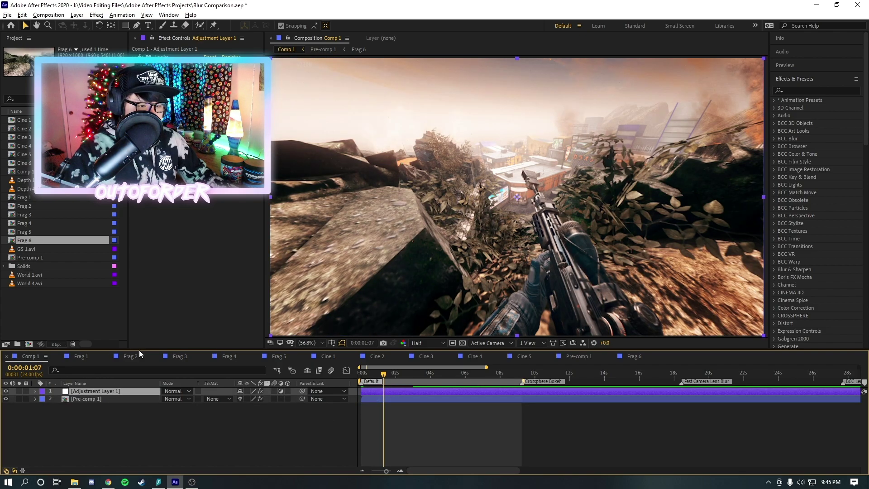
{"action": "left_click", "coordinate": [411, 399]}
{"action": "left_click", "coordinate": [81, 356]}
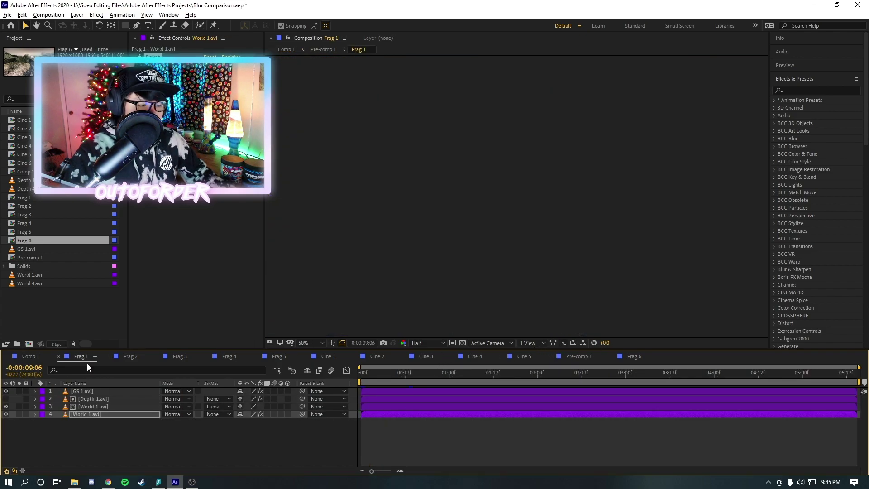
{"action": "left_click", "coordinate": [29, 356]}
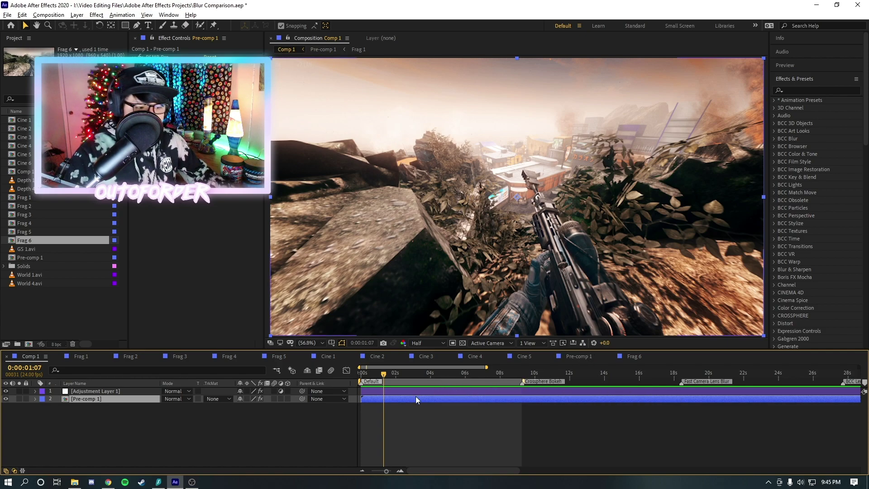
{"action": "key", "text": "space"}
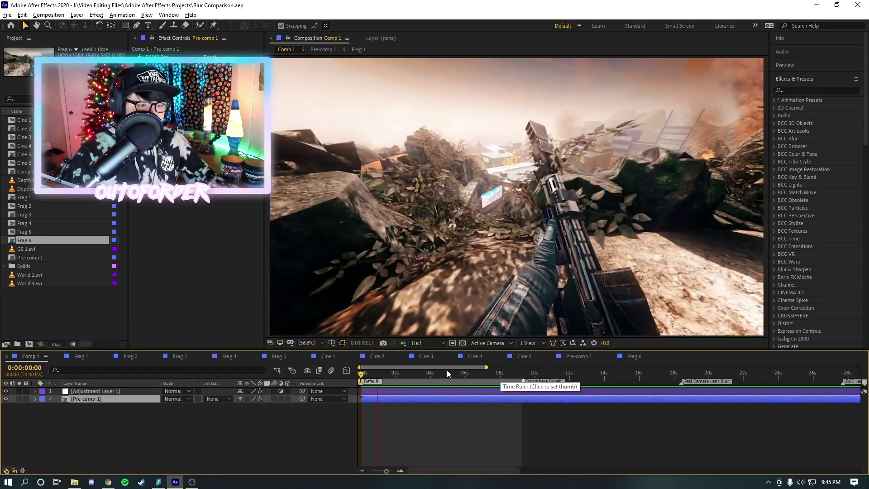
{"action": "mouse_move", "coordinate": [500, 372]}
{"action": "left_mouse_down"}
{"action": "mouse_move", "coordinate": [493, 373]}
{"action": "mouse_move", "coordinate": [501, 373]}
{"action": "left_mouse_up"}
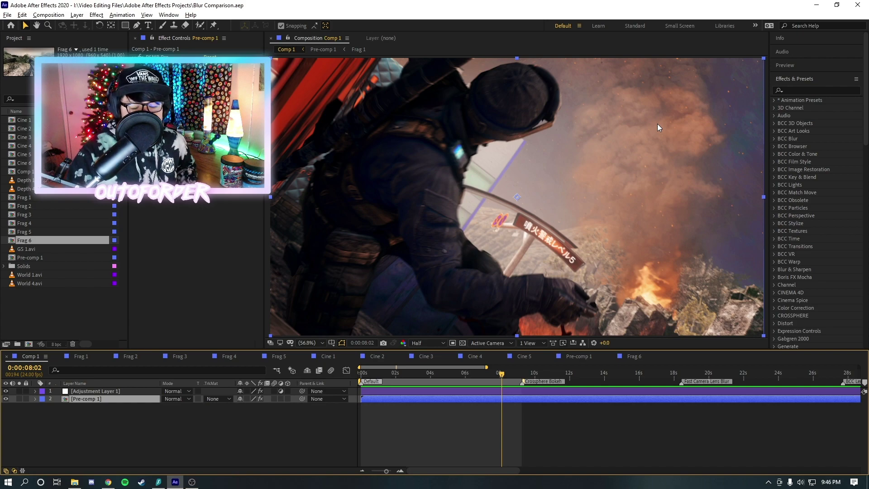
{"action": "key", "text": "space"}
{"action": "left_click_drag", "start_coordinate": [411, 371], "coordinate": [455, 374]}
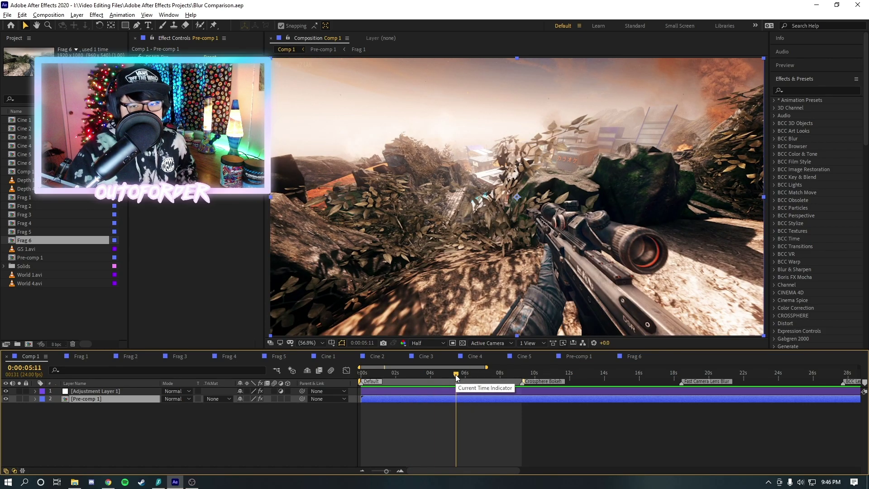
{"action": "left_click_drag", "start_coordinate": [456, 376], "coordinate": [467, 374]}
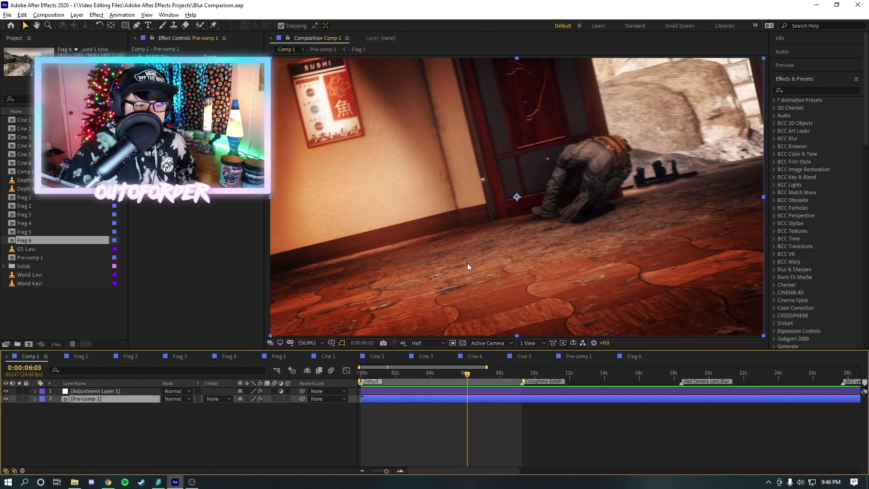
{"action": "left_click", "coordinate": [481, 372]}
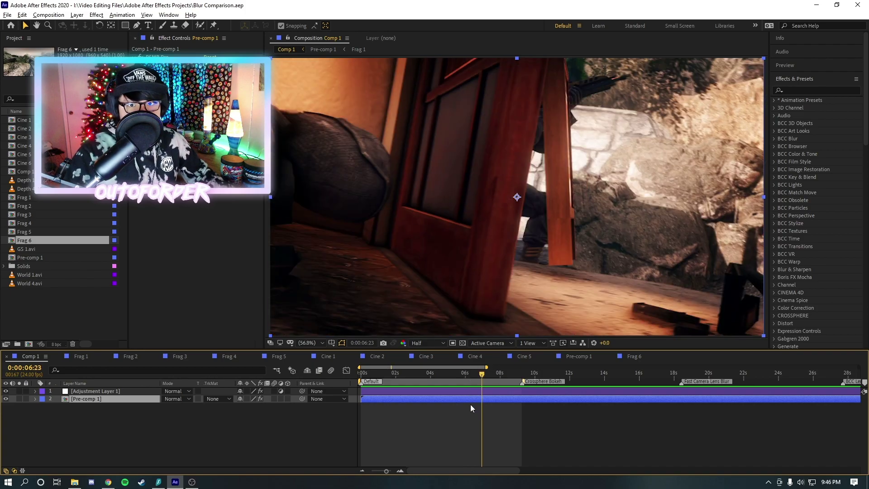
{"action": "key", "text": "space"}
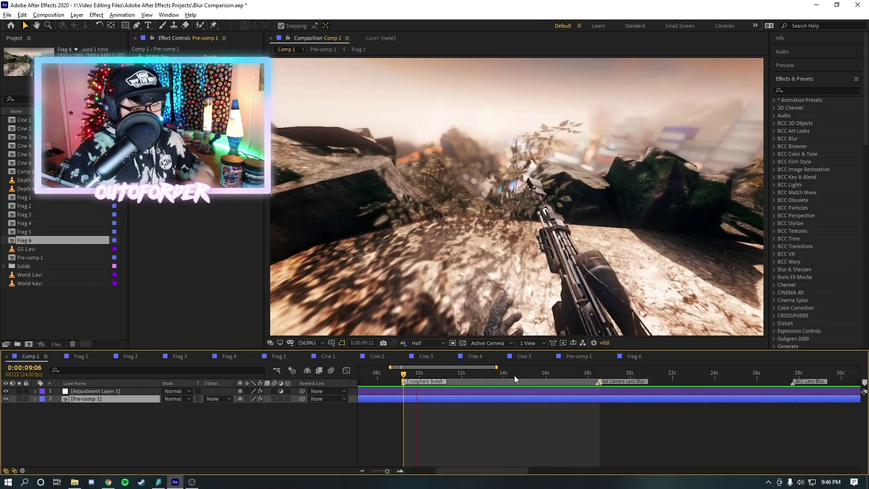
Step: Replay the Crossphere Bokeh preview from the work area start, then jump to 18:11
{"action": "key", "text": "space"}
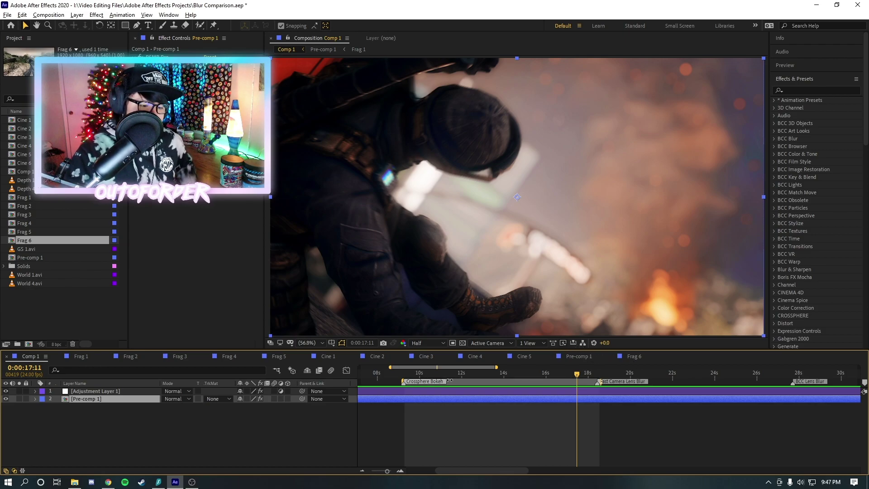
{"action": "key", "text": "space"}
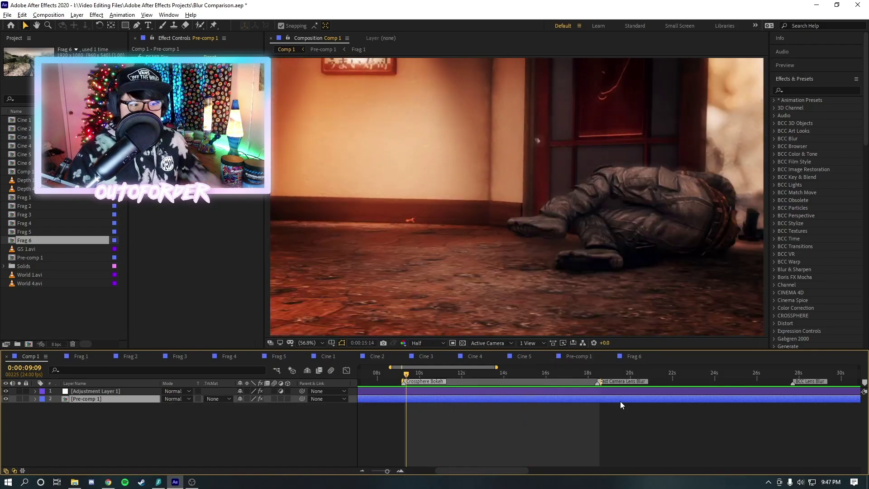
{"action": "left_click", "coordinate": [397, 373]}
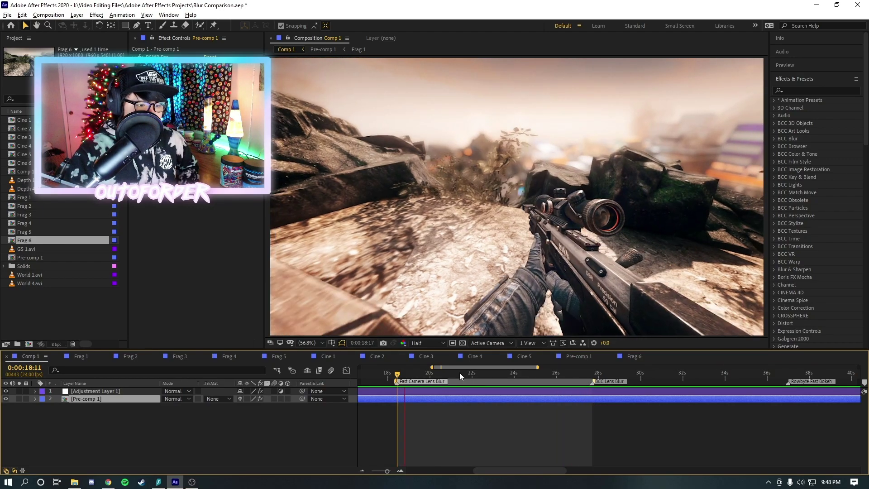
Step: Scrub and preview Real Camera Lens Blur from 20:08, then preview again from 27:01
{"action": "left_click_drag", "start_coordinate": [460, 373], "coordinate": [436, 387]}
{"action": "key", "text": "space"}
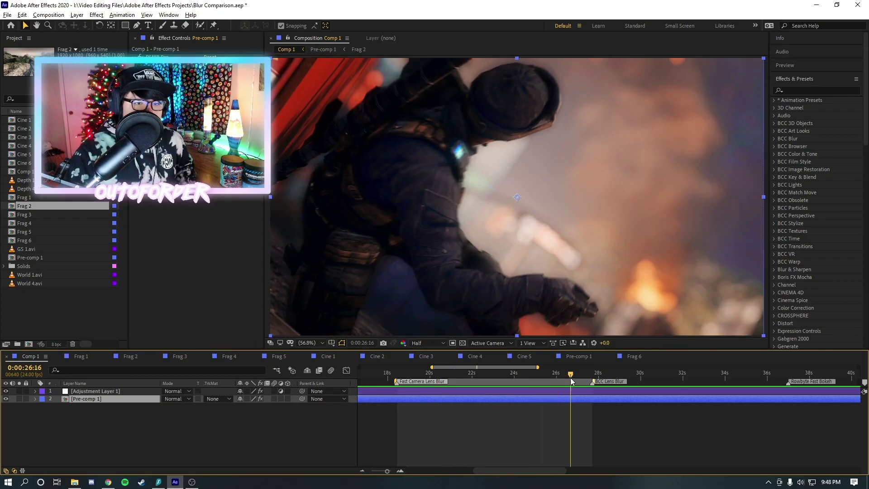
{"action": "left_click", "coordinate": [571, 379]}
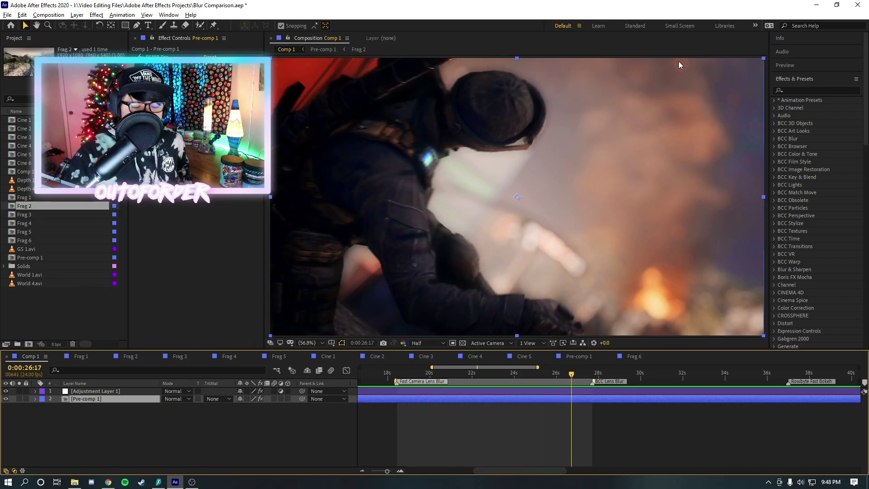
{"action": "left_click", "coordinate": [577, 379]}
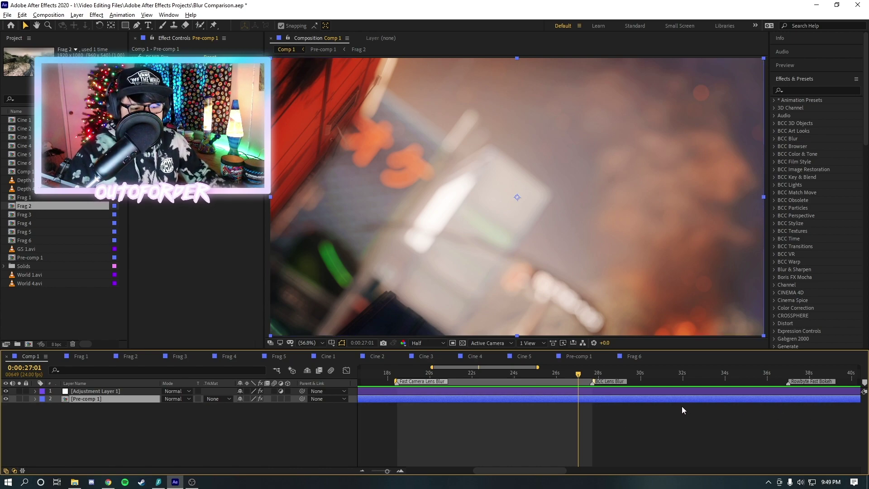
{"action": "key", "text": "space"}
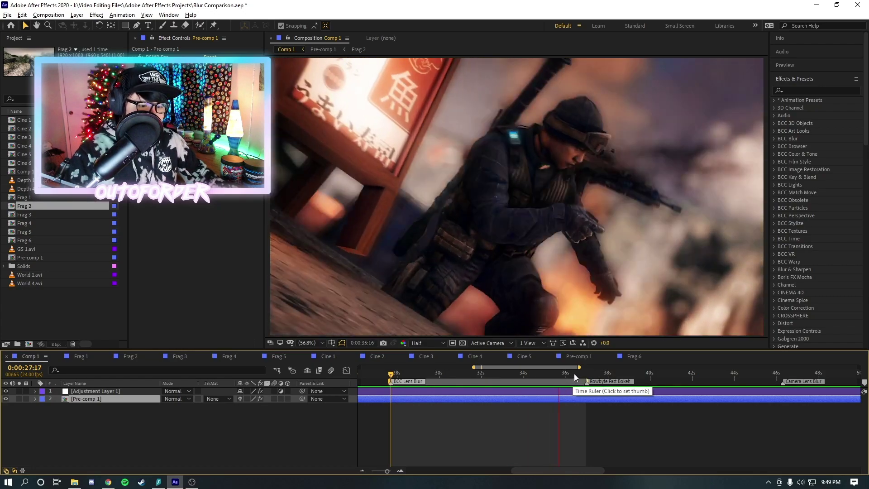
Step: Zoom in to check frames 36:12 and 36:16, then zoom out and preview from 37:03
{"action": "left_click", "coordinate": [575, 373]}
{"action": "scroll", "coordinate": [574, 372], "scroll_direction": "up", "scroll_amount": 3}
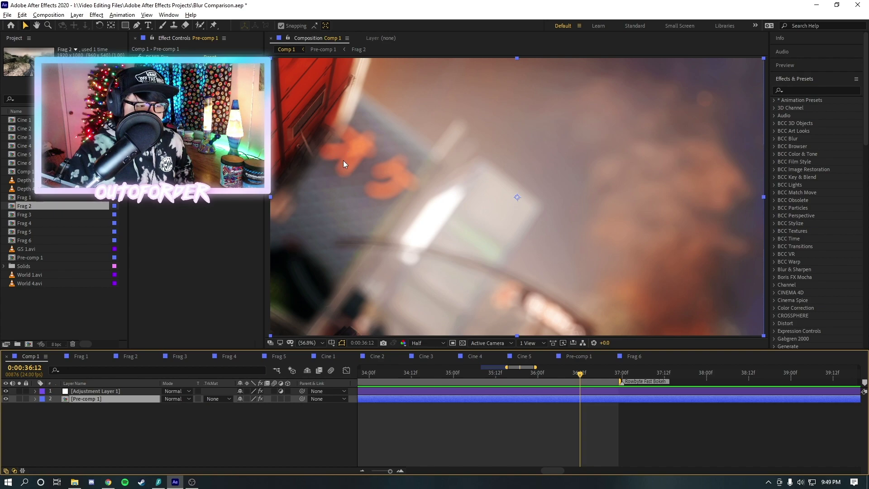
{"action": "left_click", "coordinate": [592, 372]}
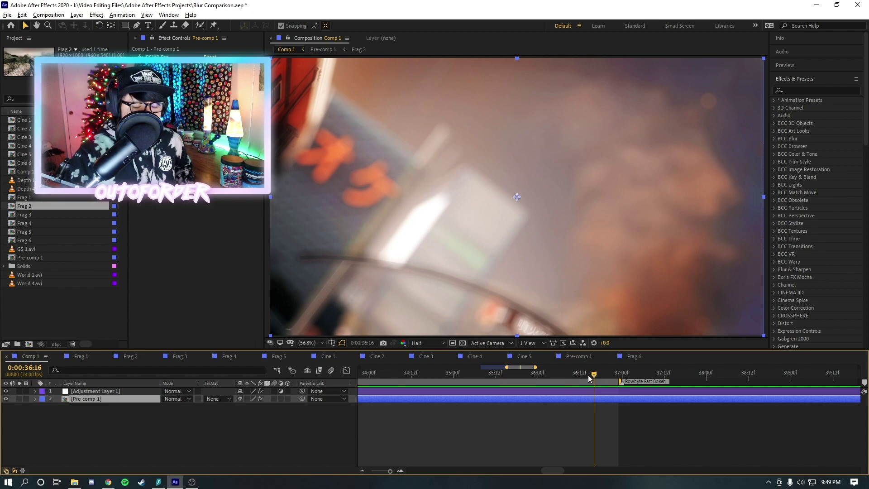
{"action": "key", "text": "minus"}
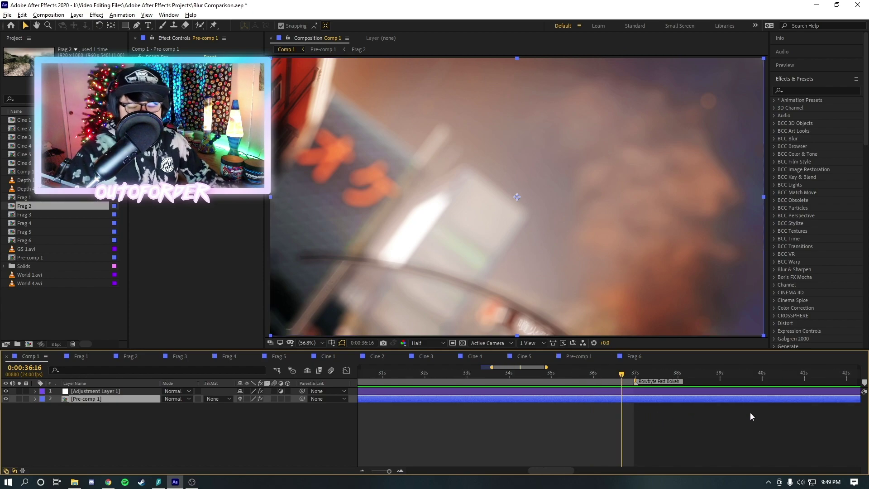
{"action": "scroll", "coordinate": [665, 422], "scroll_direction": "right", "scroll_amount": 2}
{"action": "key", "text": "minus"}
{"action": "key", "text": "space"}
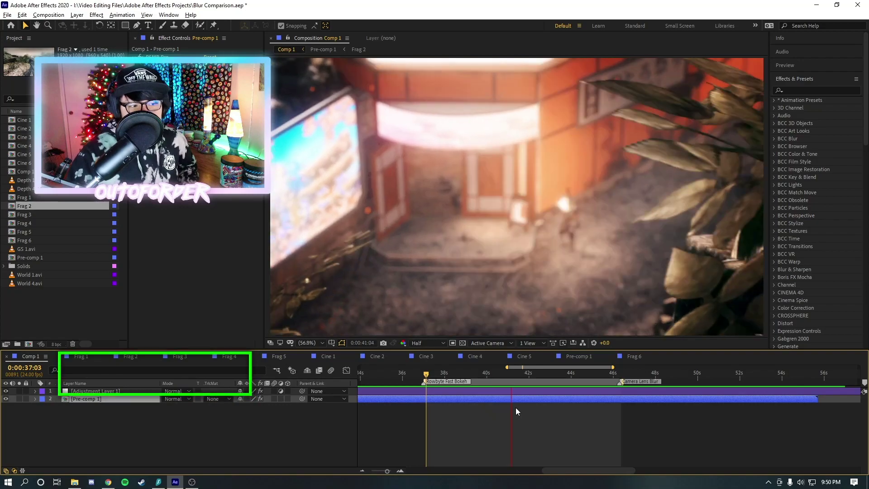
Step: Jump to 41:09, then preview the fast-bokeh footage from the 38:21 sniper shot to 40:16
{"action": "key", "text": "space"}
{"action": "left_click", "coordinate": [514, 376]}
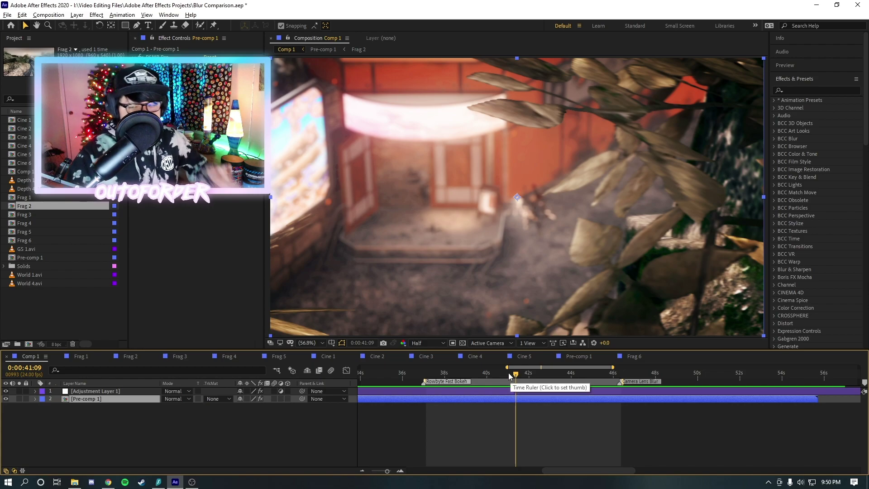
{"action": "left_click_drag", "start_coordinate": [509, 376], "coordinate": [462, 375]}
{"action": "key", "text": "space"}
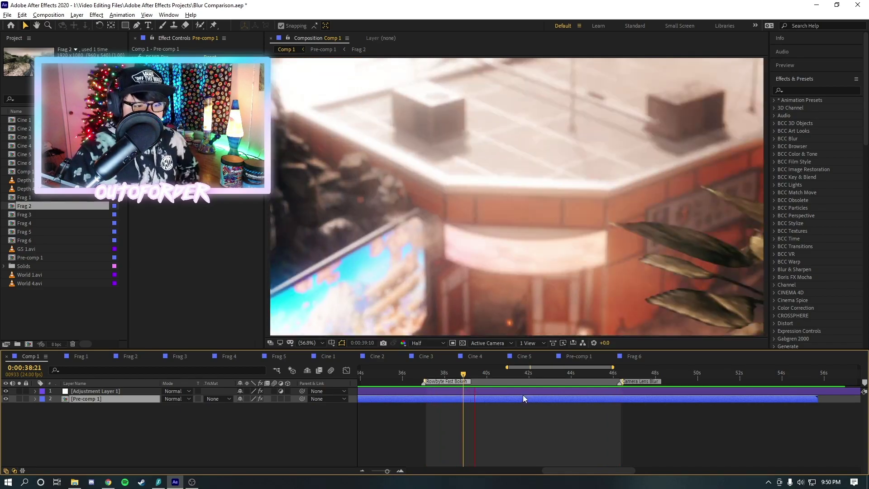
{"action": "key", "text": "space"}
{"action": "key", "text": "space"}
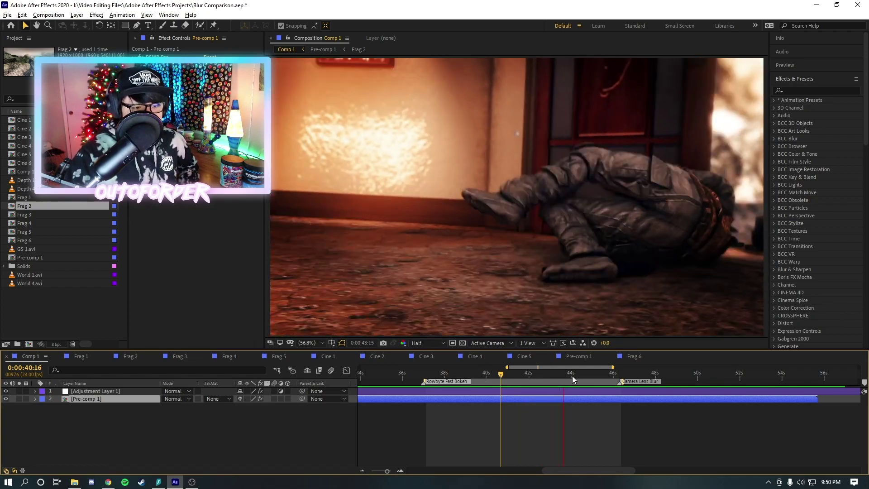
Step: Scrub ahead to 45:07 and 45:16, then back to the sniper shot at 39:15
{"action": "left_click_drag", "start_coordinate": [585, 373], "coordinate": [598, 375]}
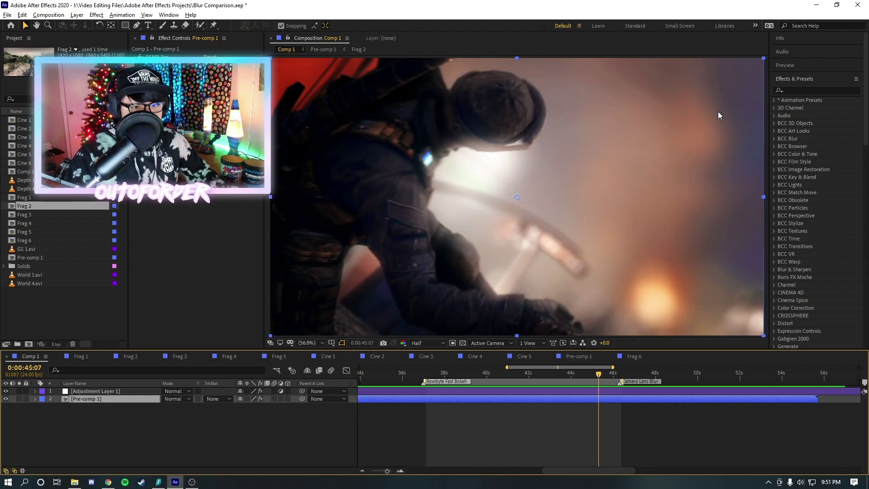
{"action": "left_click_drag", "start_coordinate": [599, 374], "coordinate": [606, 376]}
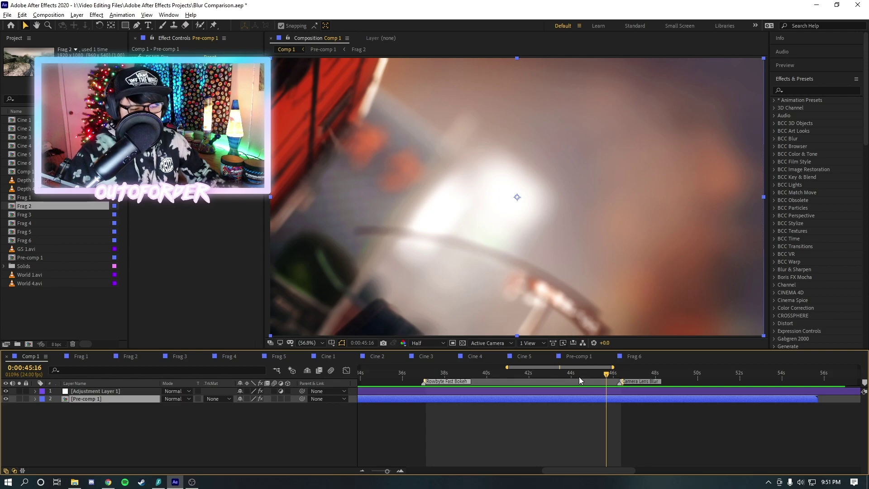
{"action": "left_click_drag", "start_coordinate": [579, 377], "coordinate": [470, 376]}
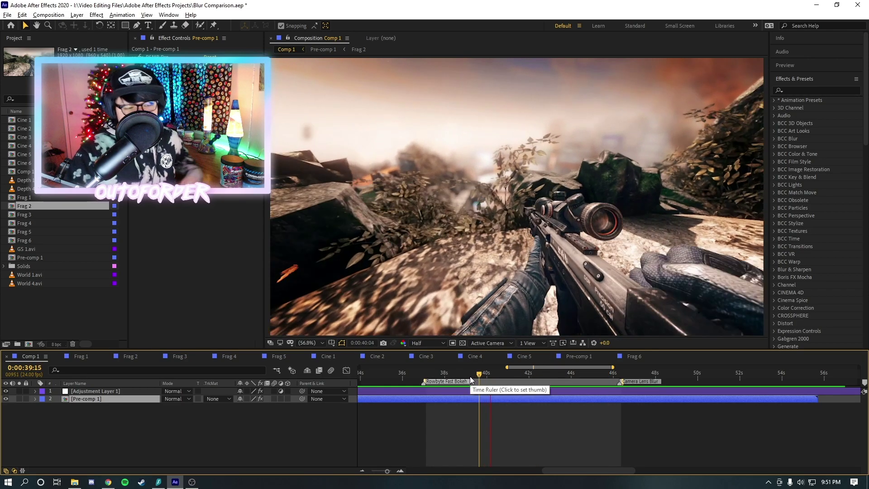